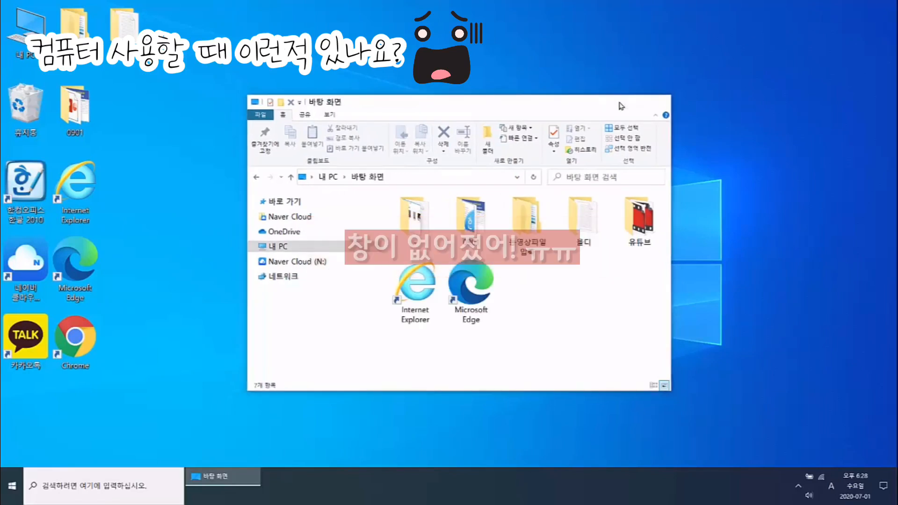
{"action": "left_click", "coordinate": [619, 104]}
{"action": "key", "text": "alt+Tab"}
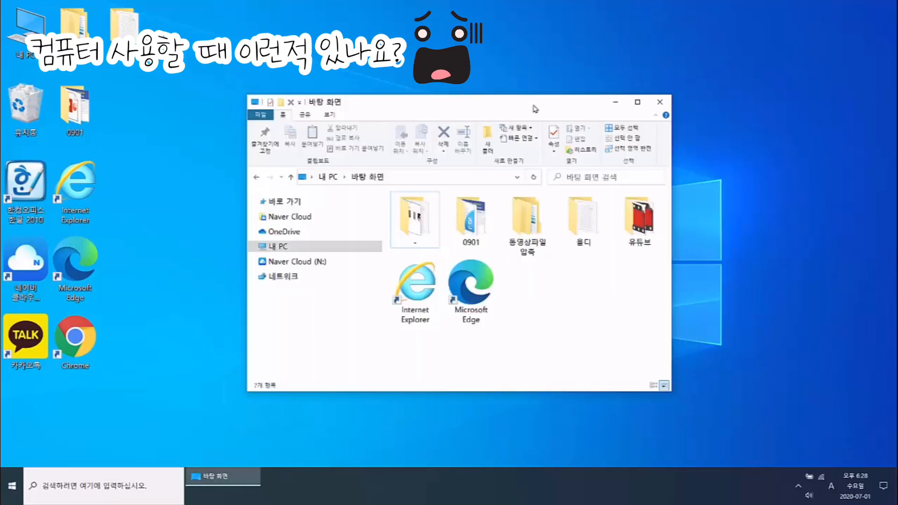
{"action": "left_click_drag", "start_coordinate": [536, 110], "coordinate": [659, 122]}
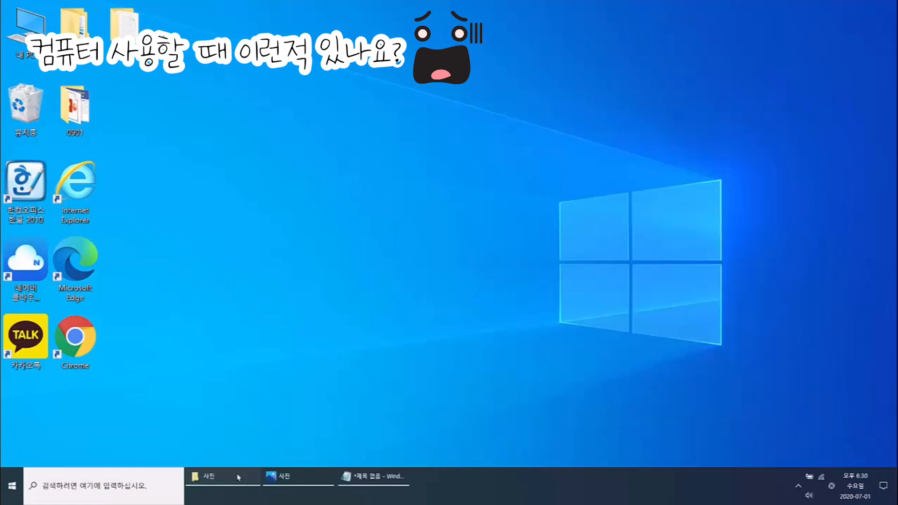
{"action": "left_click", "coordinate": [353, 477]}
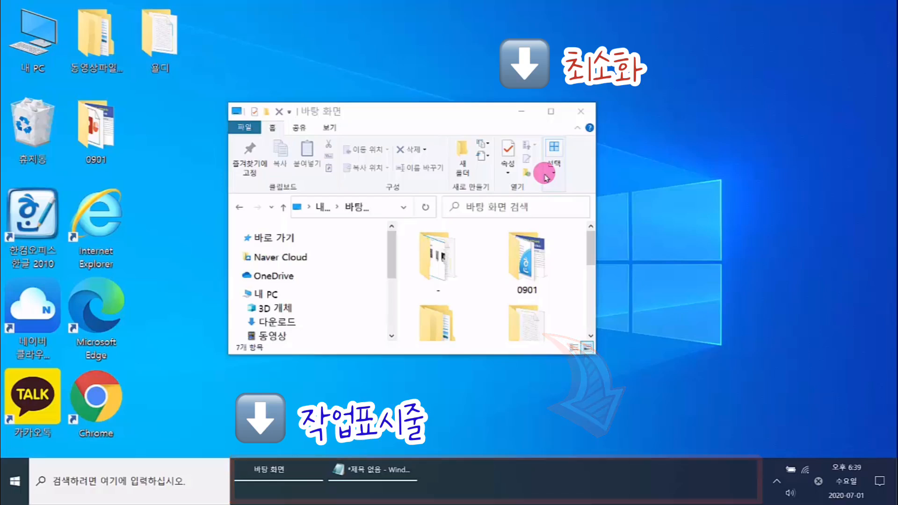
Minimize the 바탕 화면 folder window and bring it back onto the desktop, two times in a row.
{"action": "left_click", "coordinate": [523, 113]}
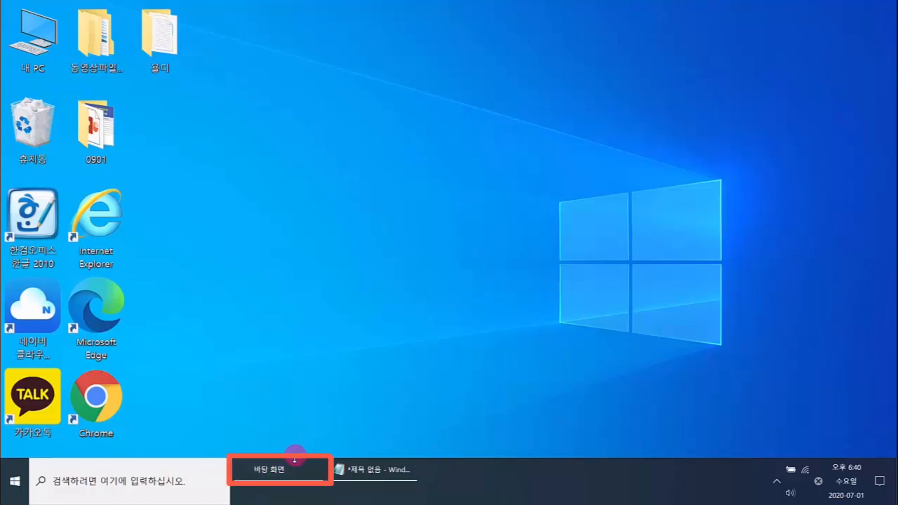
{"action": "mouse_move", "coordinate": [291, 468]}
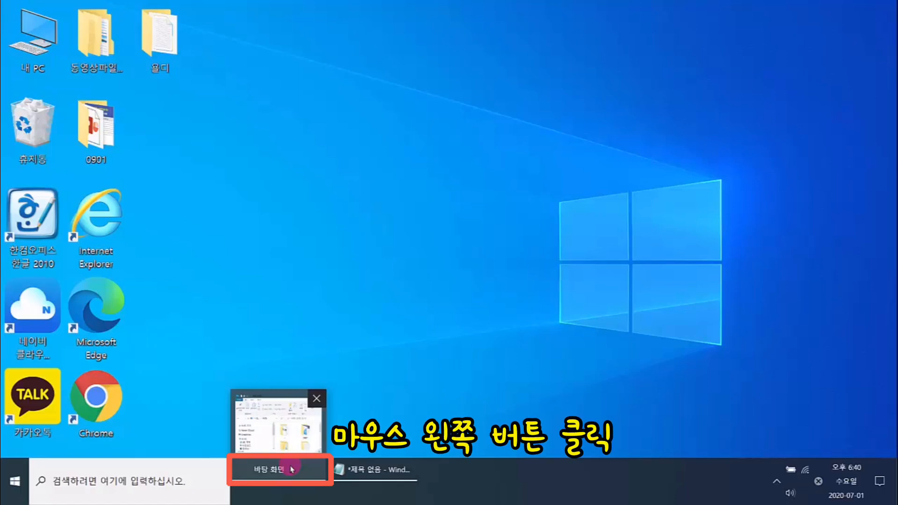
{"action": "left_click", "coordinate": [291, 469]}
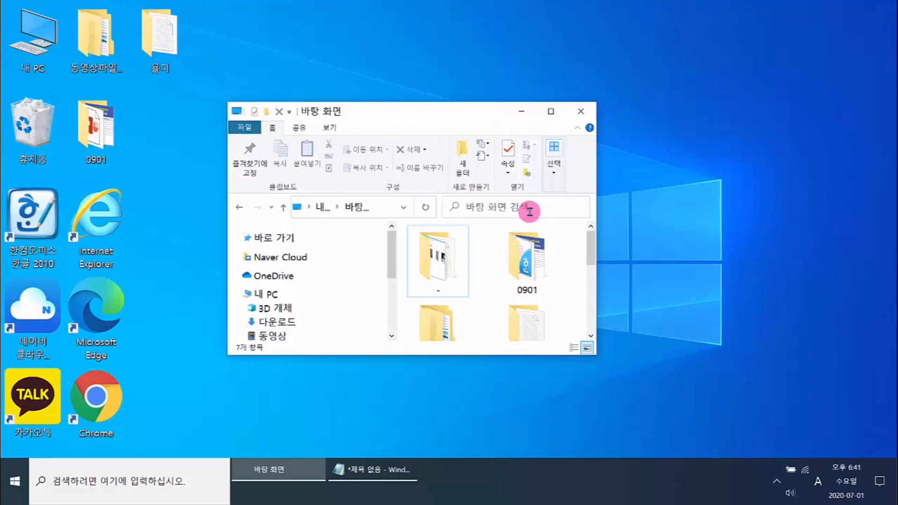
{"action": "left_click", "coordinate": [522, 111]}
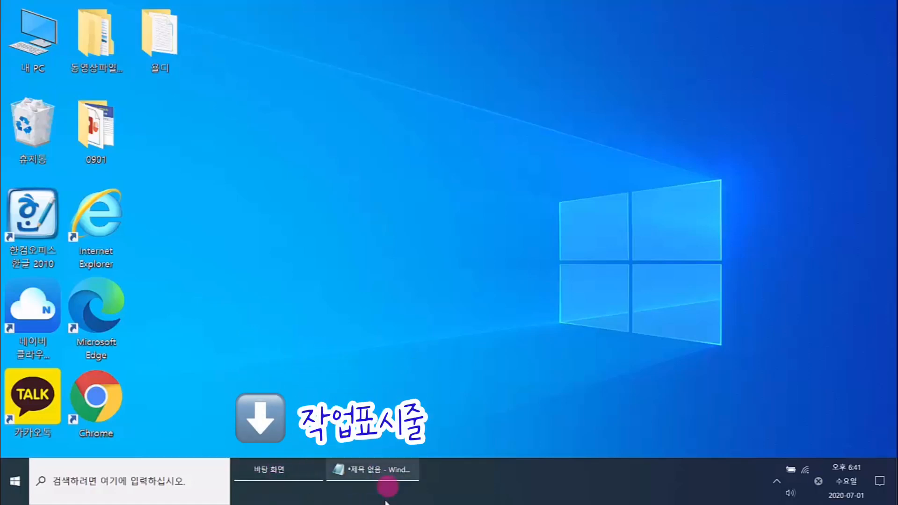
{"action": "left_click", "coordinate": [295, 465]}
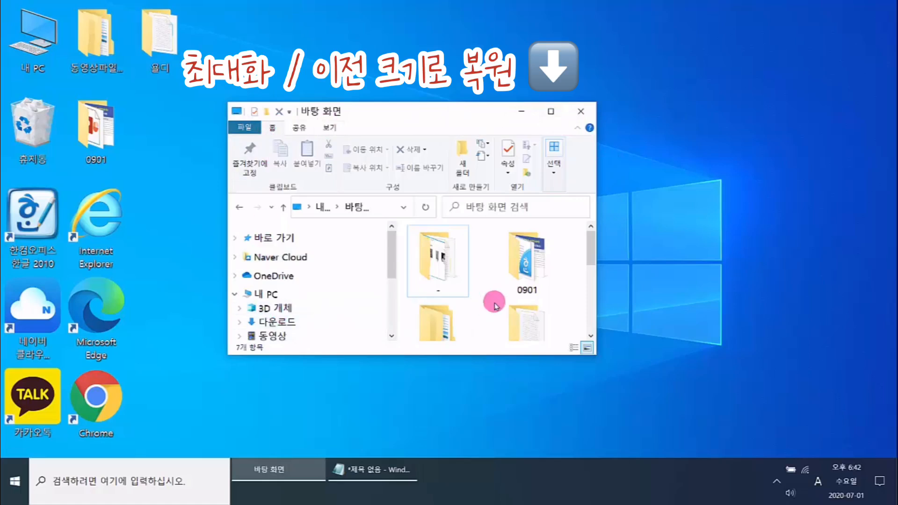
Maximize the 바탕 화면 folder window and restore it to its previous size twice, and close it.
{"action": "left_click", "coordinate": [552, 112]}
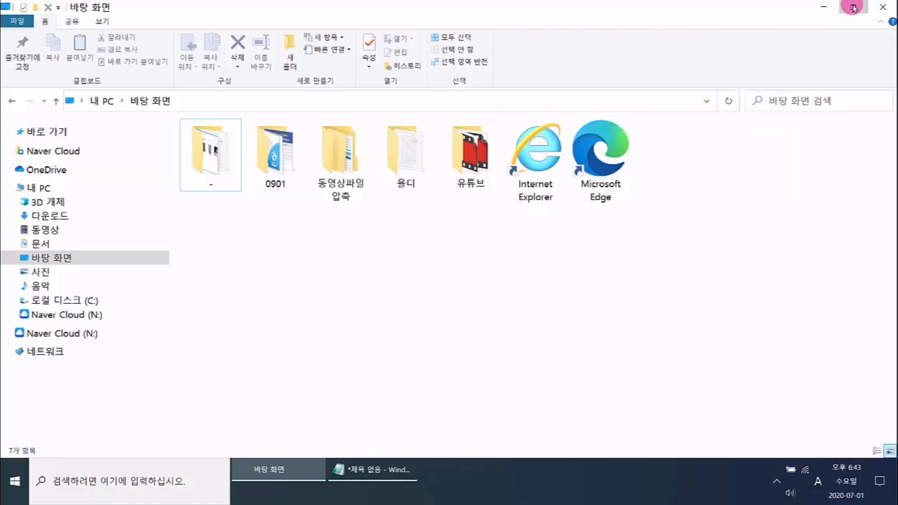
{"action": "left_click", "coordinate": [853, 7]}
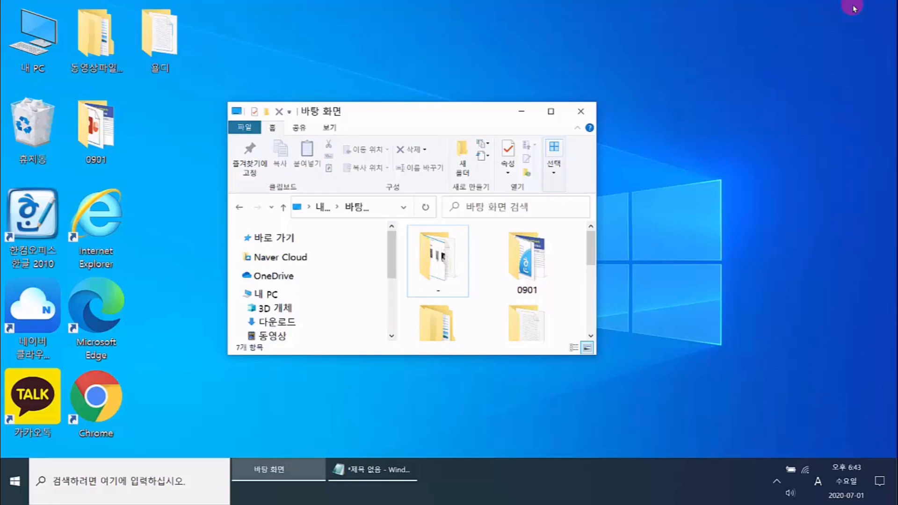
{"action": "left_click", "coordinate": [552, 113]}
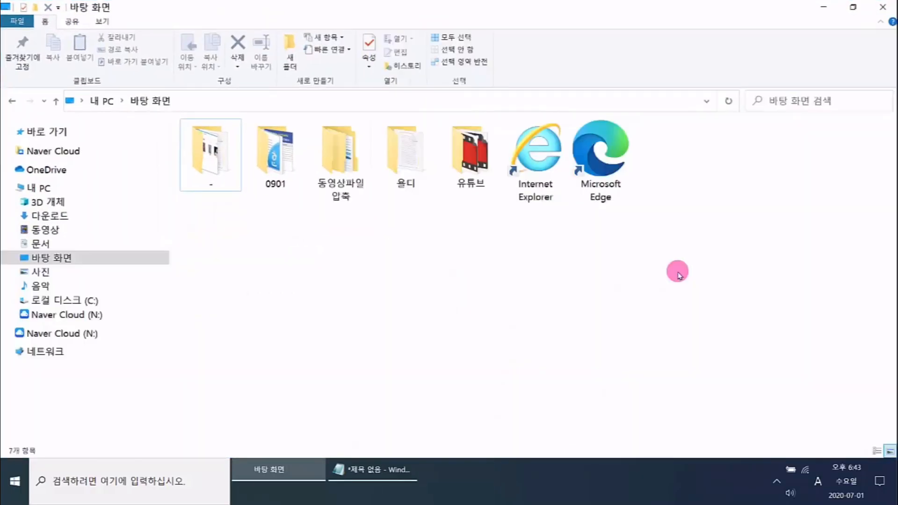
{"action": "left_click", "coordinate": [853, 9]}
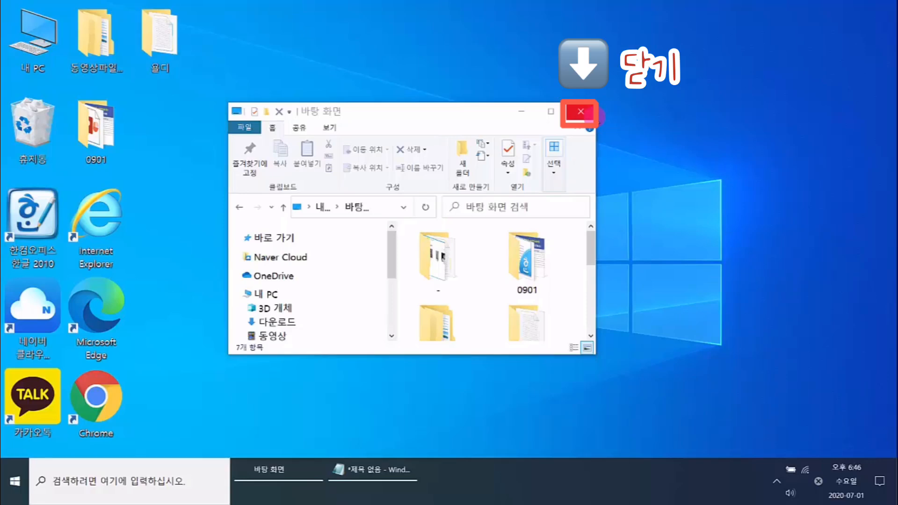
{"action": "left_click", "coordinate": [577, 112]}
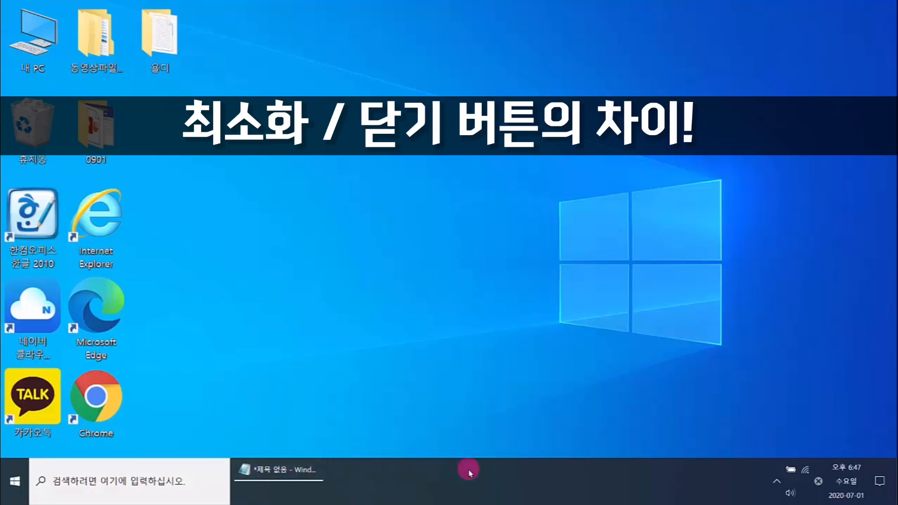
Bring up the untitled Notepad window, minimize it and reopen it with its text 컴퓨터 기초 공부하는 날.
{"action": "left_click", "coordinate": [265, 473]}
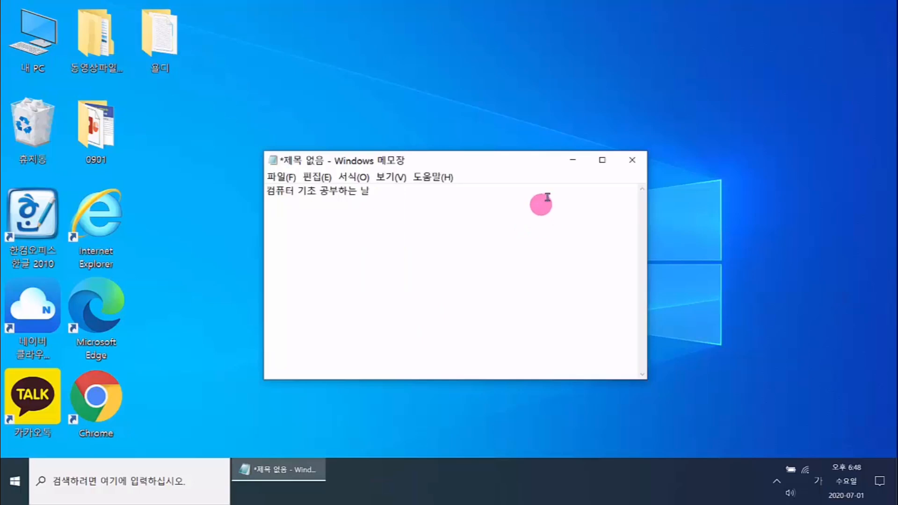
{"action": "left_click", "coordinate": [573, 162]}
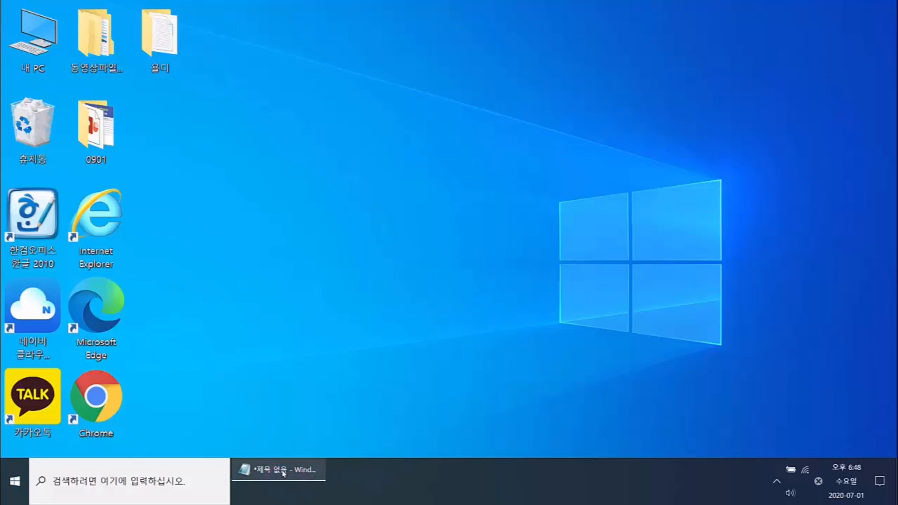
{"action": "mouse_move", "coordinate": [286, 474]}
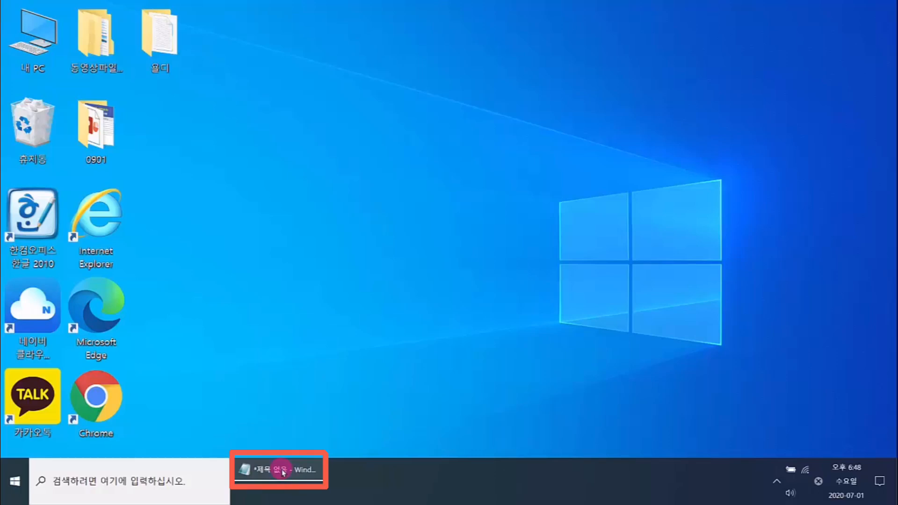
{"action": "left_click", "coordinate": [283, 473]}
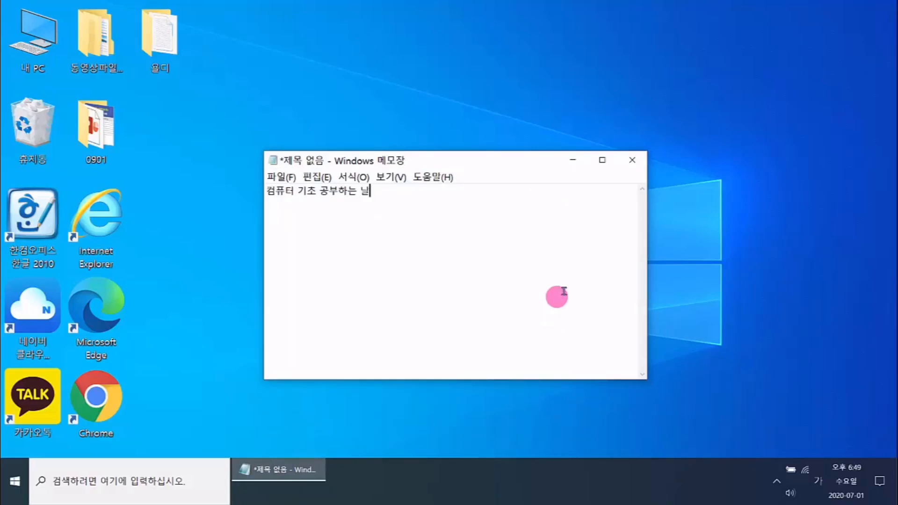
Close the untitled Notepad document and answer its save prompt.
{"action": "left_click", "coordinate": [631, 163]}
{"action": "left_click", "coordinate": [452, 244]}
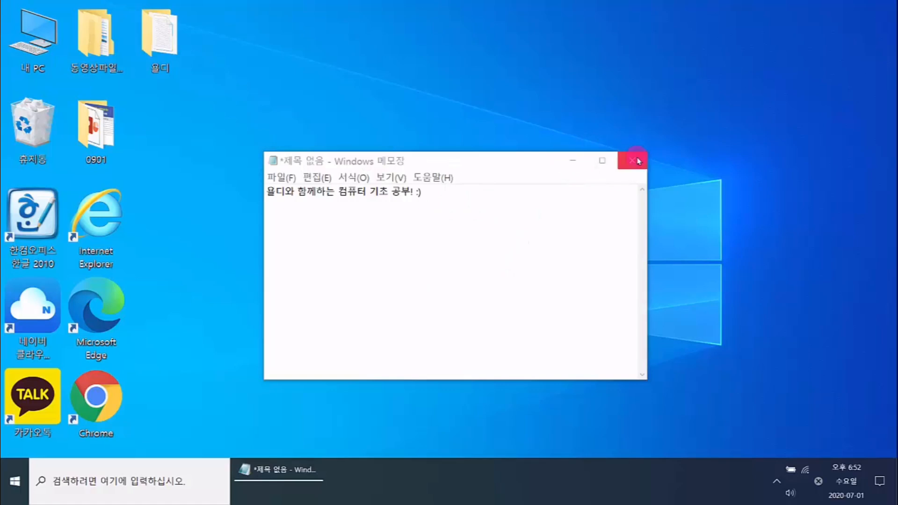
Move the untitled Notepad window to the desktop's upper-right area and back toward the middle.
{"action": "left_click", "coordinate": [444, 161]}
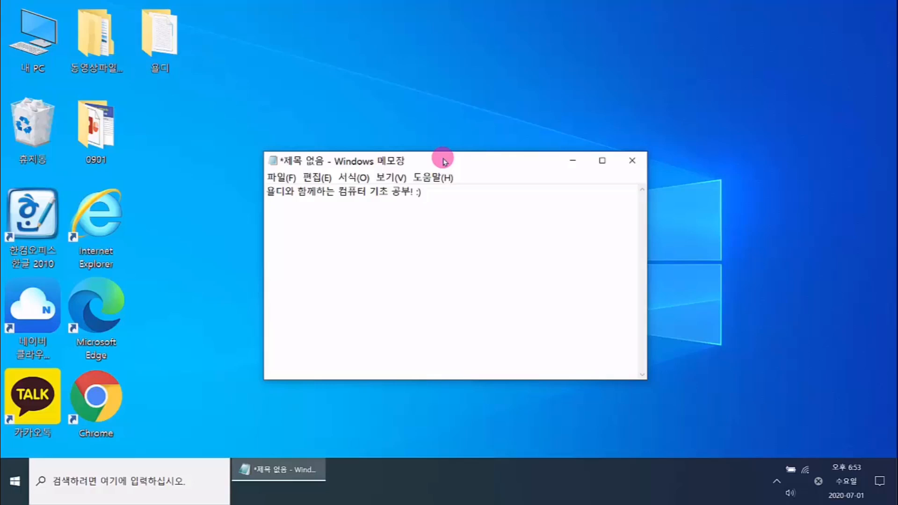
{"action": "left_click_drag", "start_coordinate": [445, 161], "coordinate": [650, 43]}
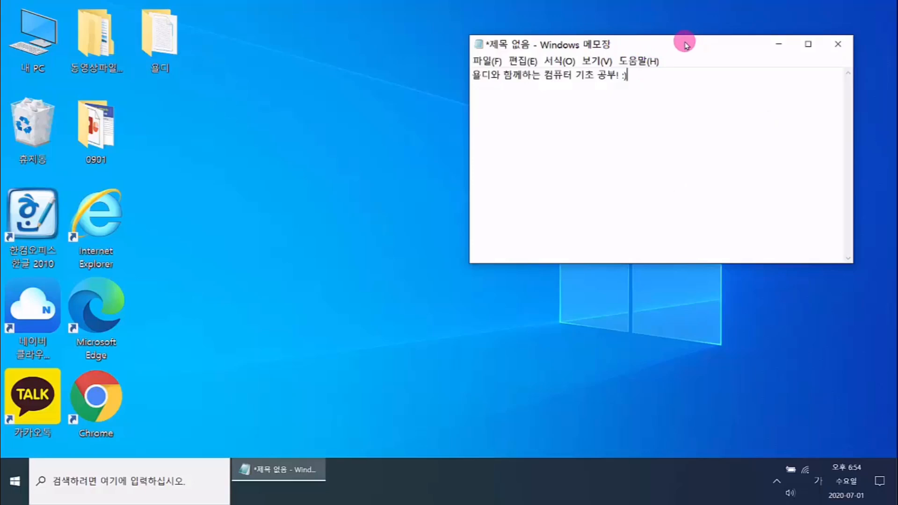
{"action": "left_click_drag", "start_coordinate": [686, 44], "coordinate": [528, 232]}
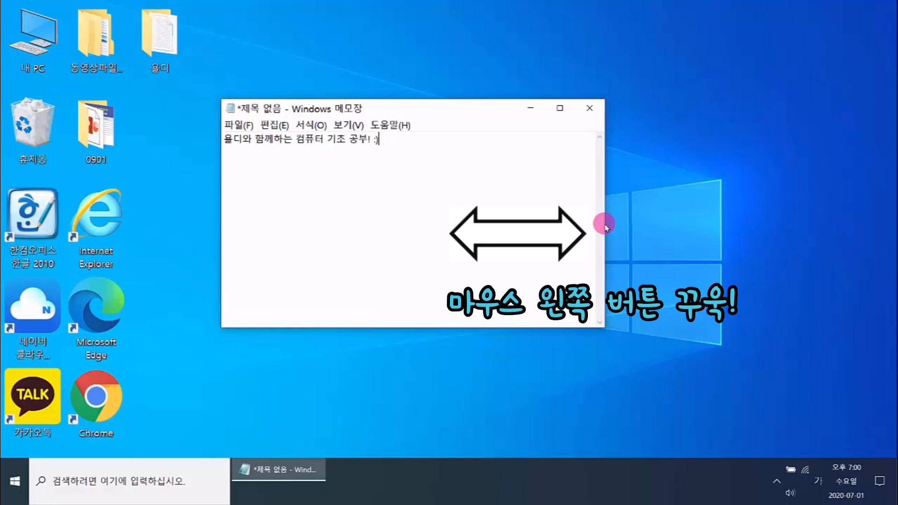
Resize the Notepad window by its edges: extend the right side, adjust the left, raise and lower the top, and pull the bottom up.
{"action": "left_click_drag", "start_coordinate": [605, 225], "coordinate": [839, 221]}
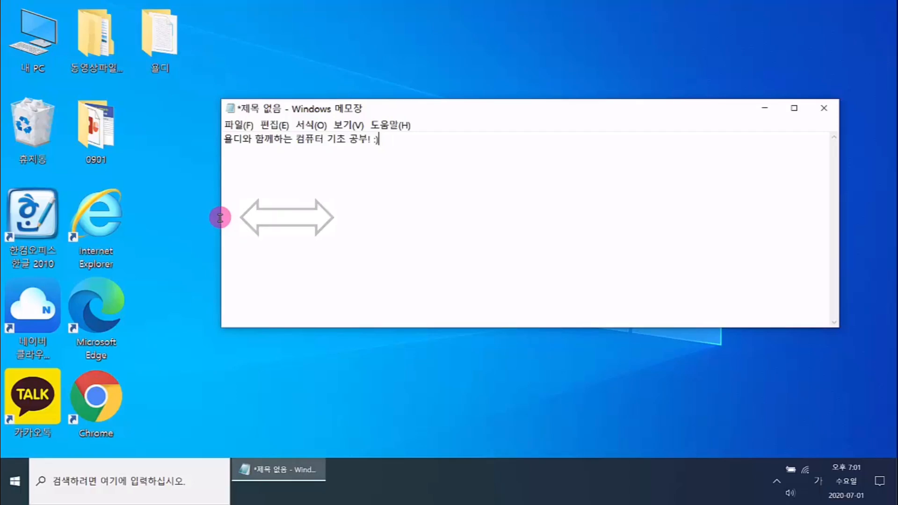
{"action": "left_click_drag", "start_coordinate": [220, 218], "coordinate": [219, 263]}
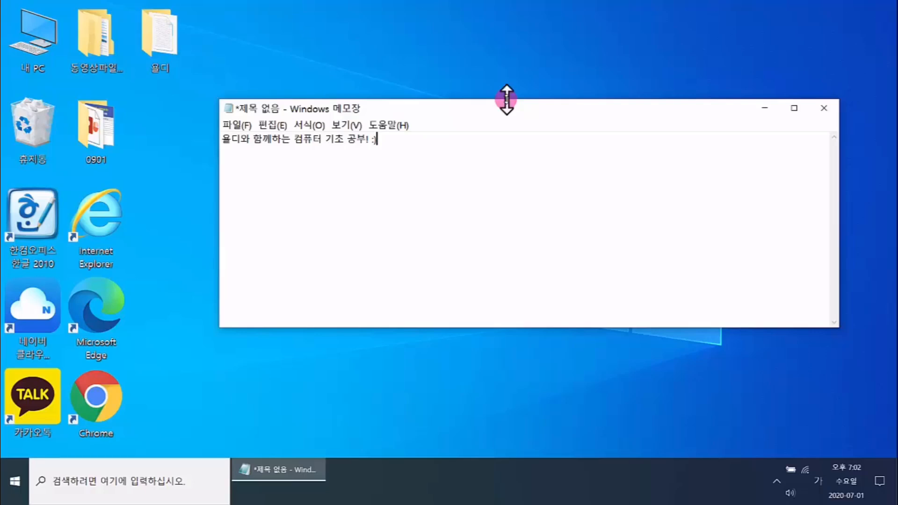
{"action": "left_click_drag", "start_coordinate": [506, 99], "coordinate": [502, 8]}
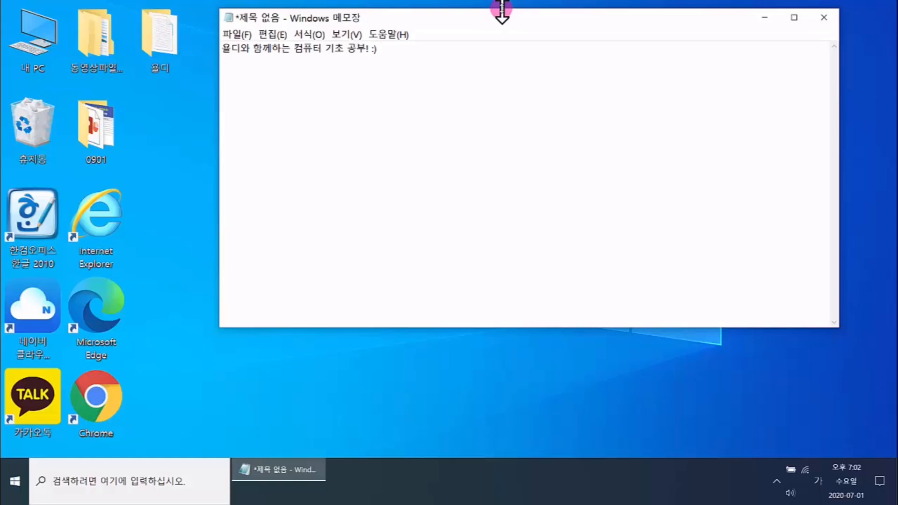
{"action": "left_click_drag", "start_coordinate": [502, 8], "coordinate": [509, 128]}
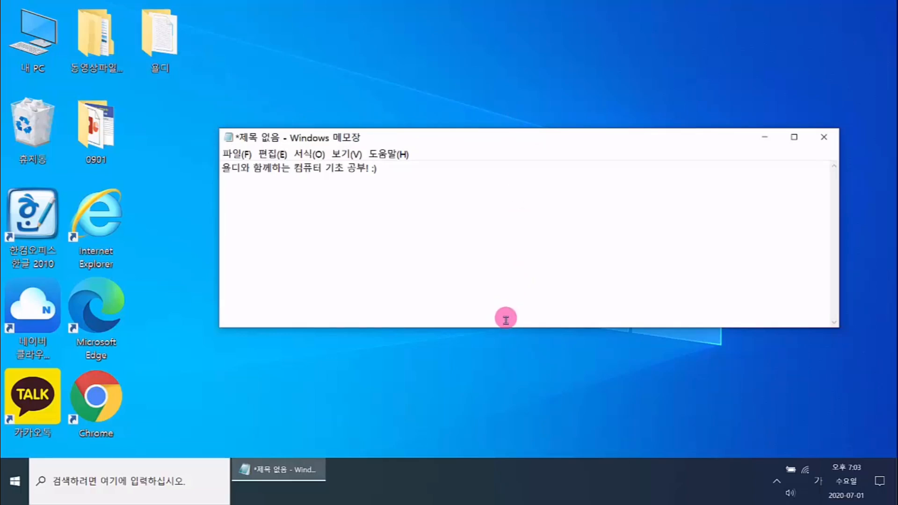
{"action": "left_click_drag", "start_coordinate": [505, 330], "coordinate": [510, 305]}
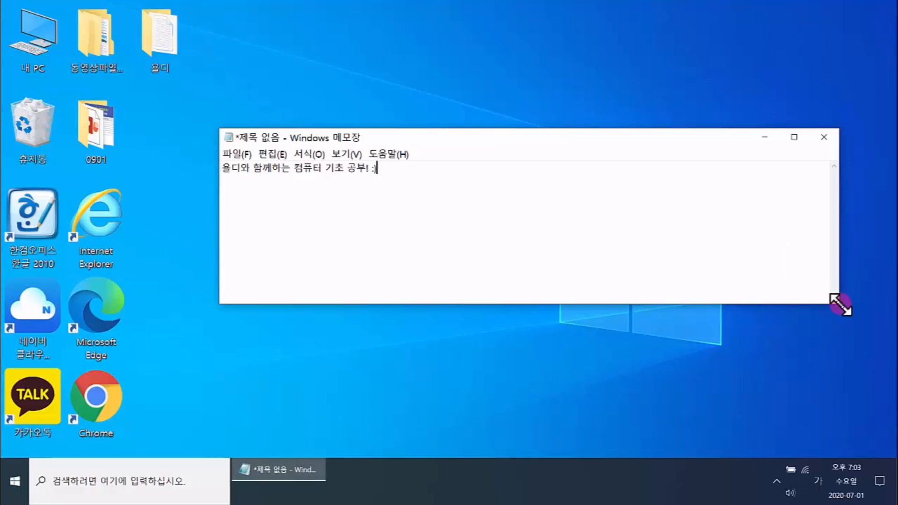
Resize the Notepad window from all four corners, ending at roughly half its previous width.
{"action": "left_click_drag", "start_coordinate": [841, 305], "coordinate": [499, 241]}
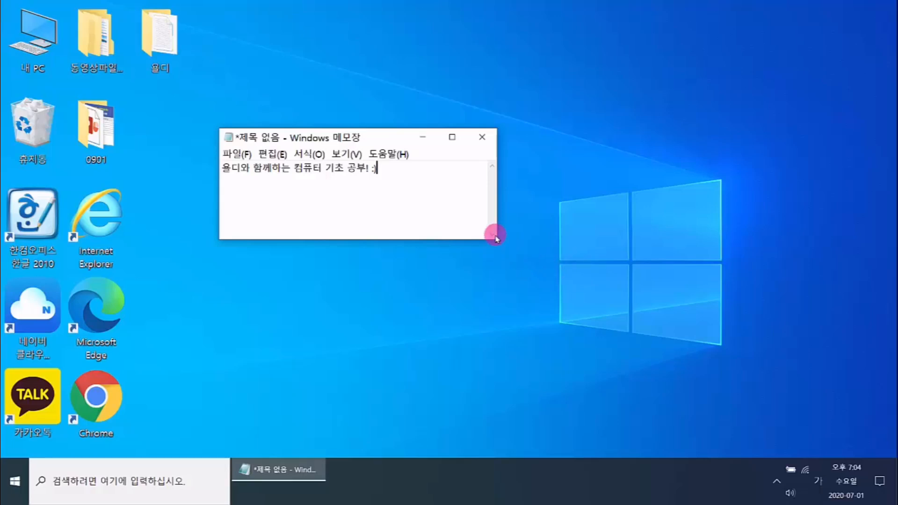
{"action": "left_click_drag", "start_coordinate": [496, 129], "coordinate": [526, 114]}
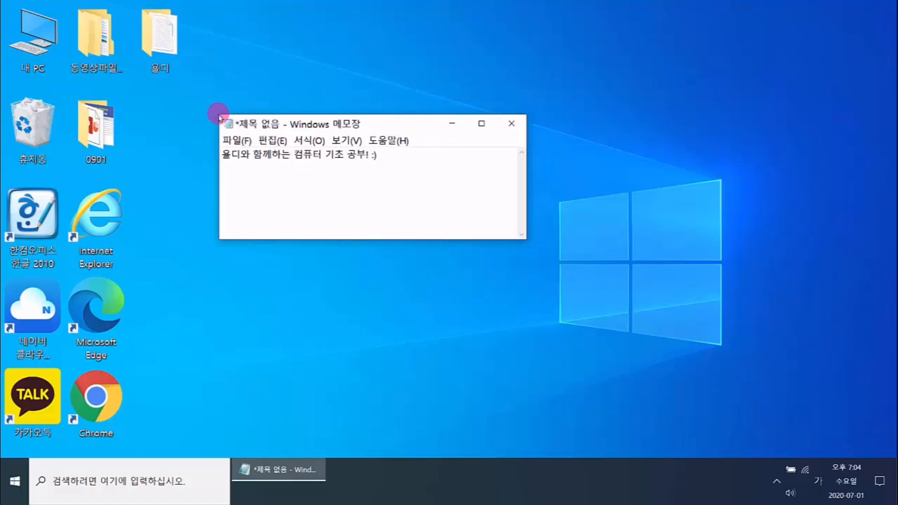
{"action": "left_click_drag", "start_coordinate": [219, 115], "coordinate": [234, 105]}
{"action": "mouse_move", "coordinate": [235, 239]}
{"action": "left_mouse_down"}
{"action": "mouse_move", "coordinate": [252, 226]}
{"action": "mouse_move", "coordinate": [215, 261]}
{"action": "mouse_move", "coordinate": [231, 246]}
{"action": "left_mouse_up"}
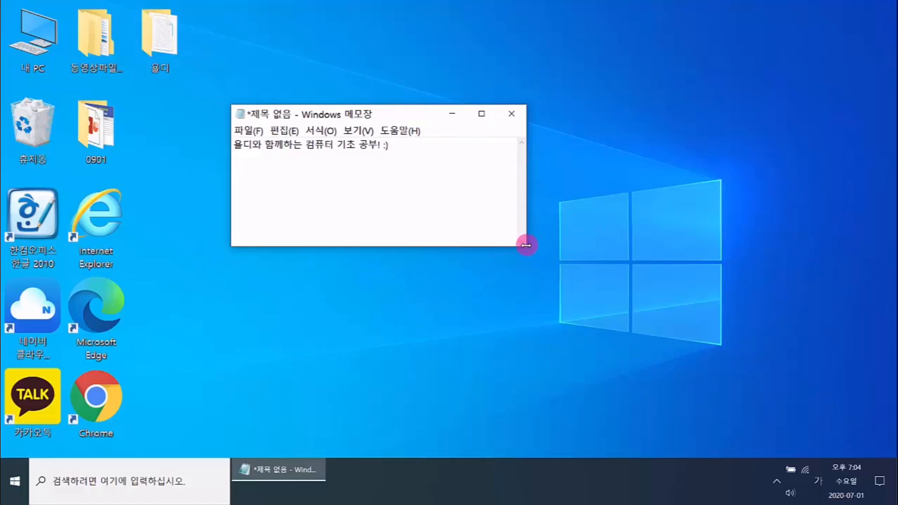
{"action": "left_click_drag", "start_coordinate": [524, 243], "coordinate": [556, 255]}
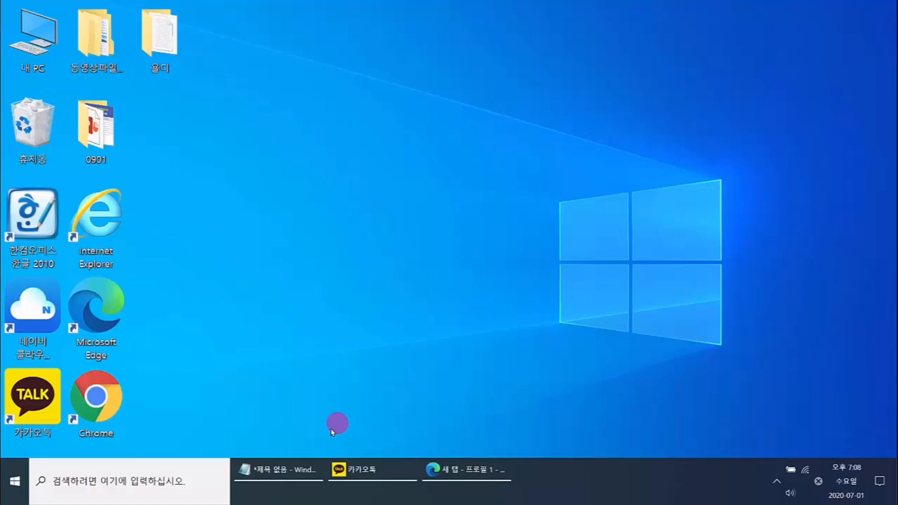
Bring up the minimized Notepad, Microsoft Edge and KakaoTalk windows, one after another.
{"action": "left_click", "coordinate": [291, 469]}
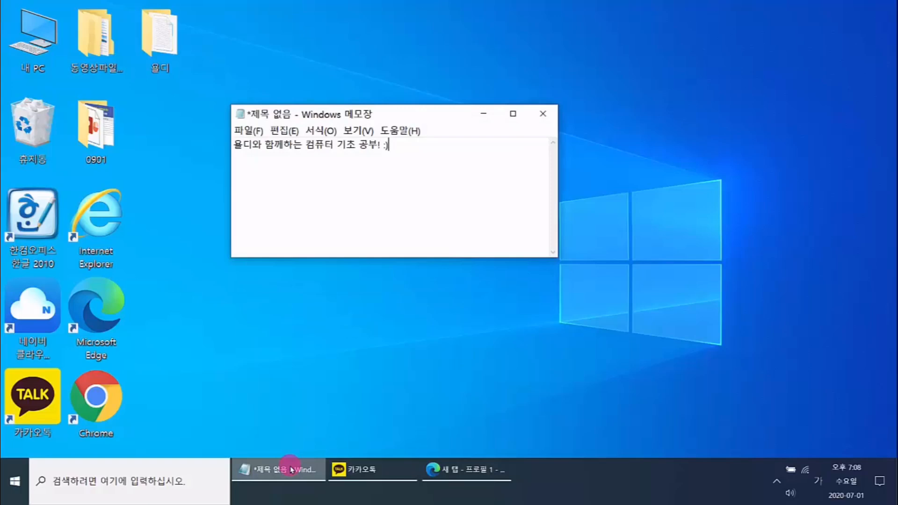
{"action": "left_click", "coordinate": [442, 472]}
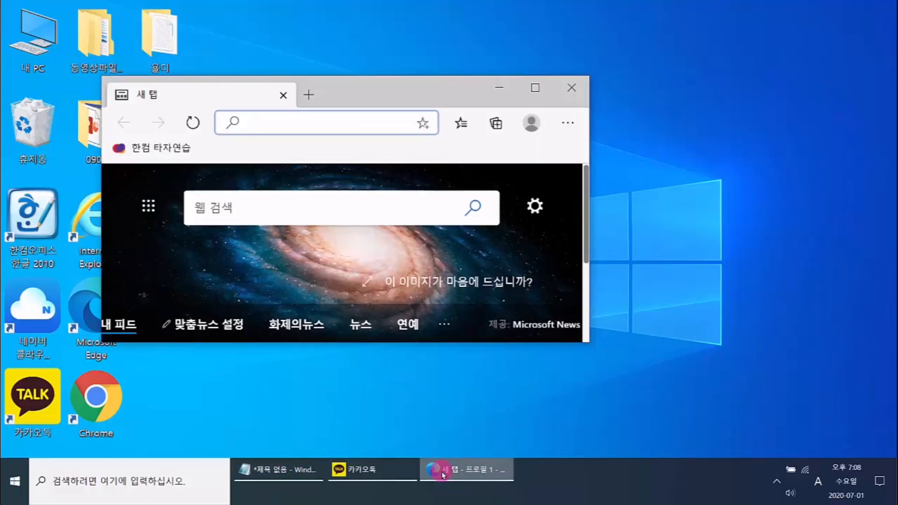
{"action": "left_click", "coordinate": [372, 476]}
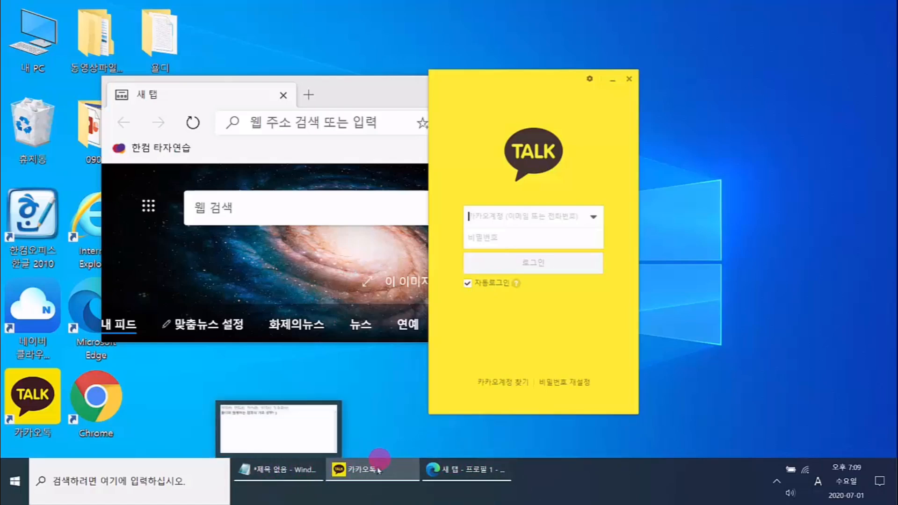
Bring the untitled Notepad window in front of the others, followed by the Microsoft Edge new-tab window.
{"action": "mouse_move", "coordinate": [378, 472]}
{"action": "mouse_move", "coordinate": [490, 472]}
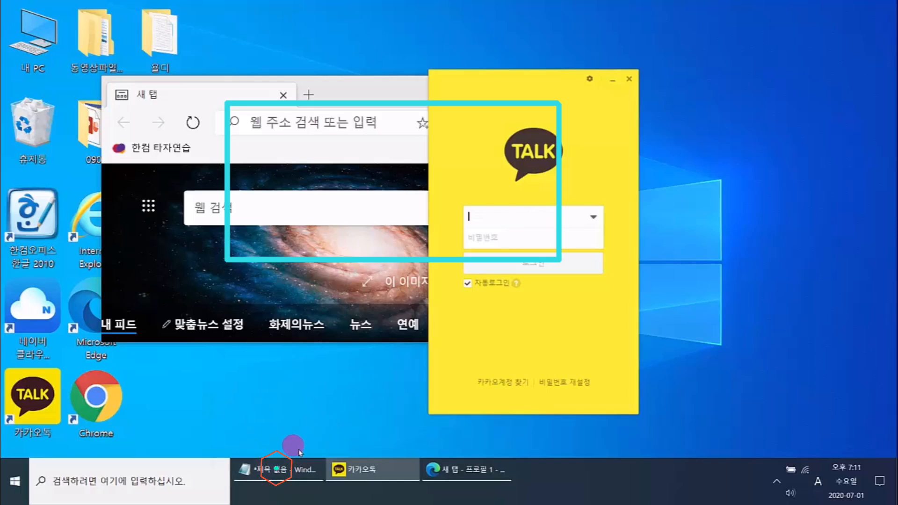
{"action": "mouse_move", "coordinate": [291, 471]}
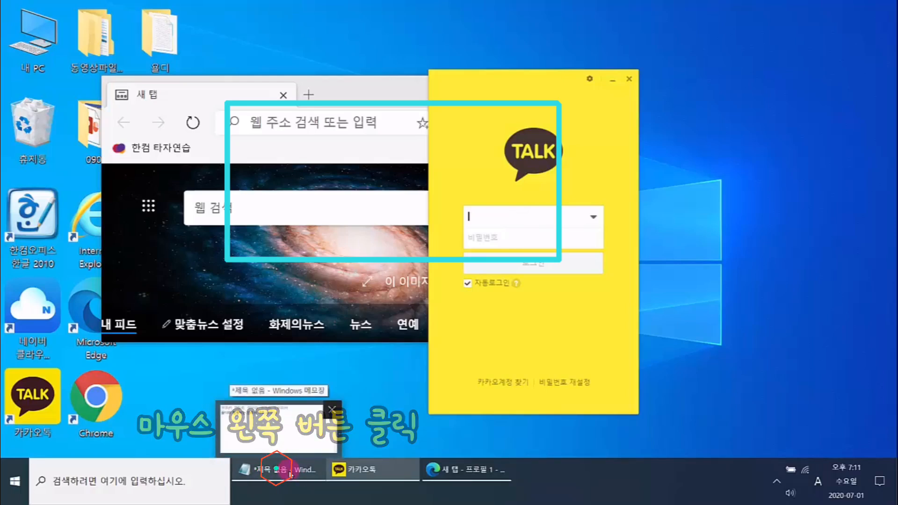
{"action": "left_click", "coordinate": [291, 474]}
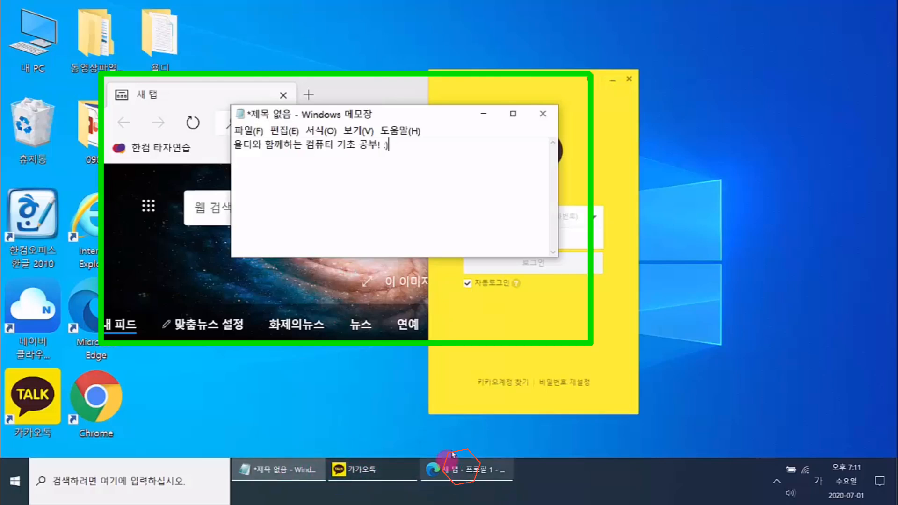
{"action": "mouse_move", "coordinate": [482, 472]}
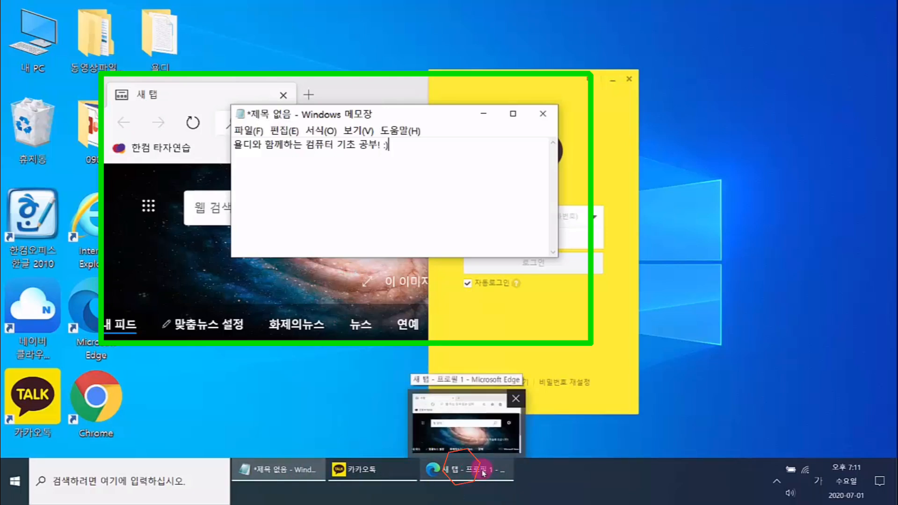
{"action": "left_click", "coordinate": [483, 472]}
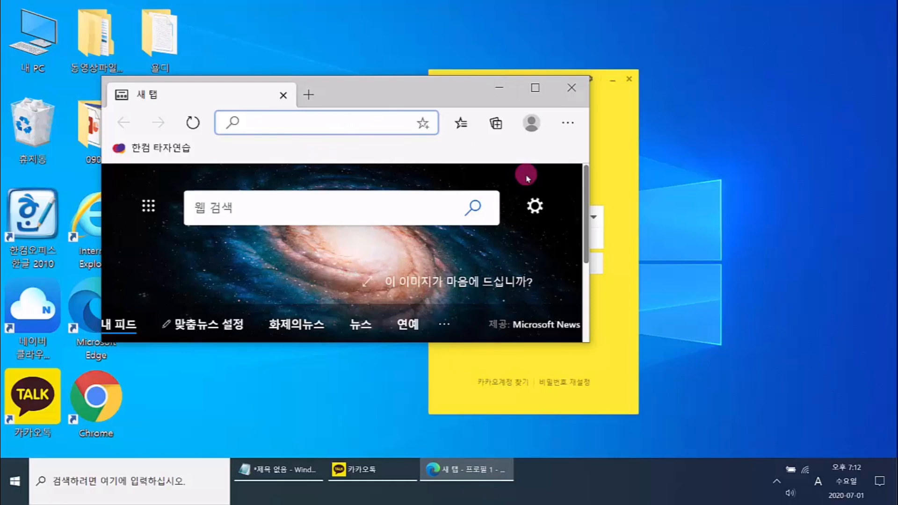
Minimize the Microsoft Edge window and restore it to the front, twice in a row.
{"action": "left_click", "coordinate": [499, 90]}
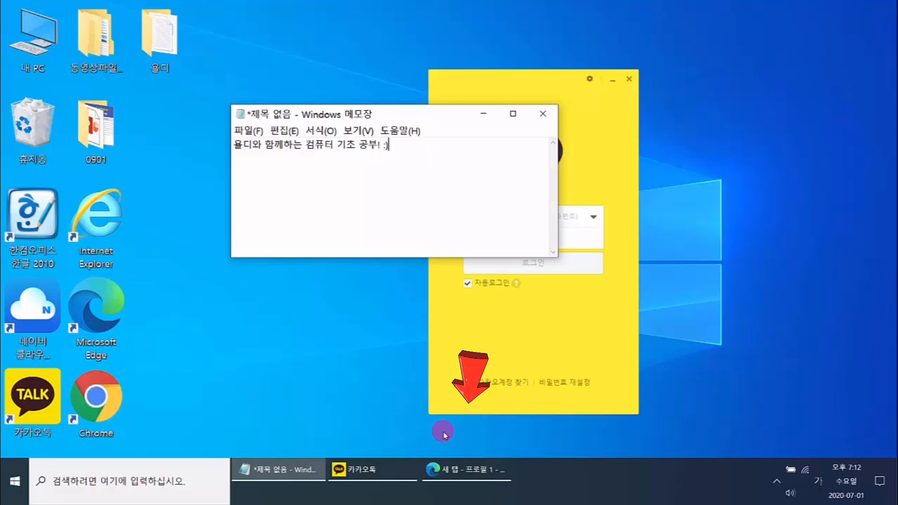
{"action": "left_click", "coordinate": [463, 476]}
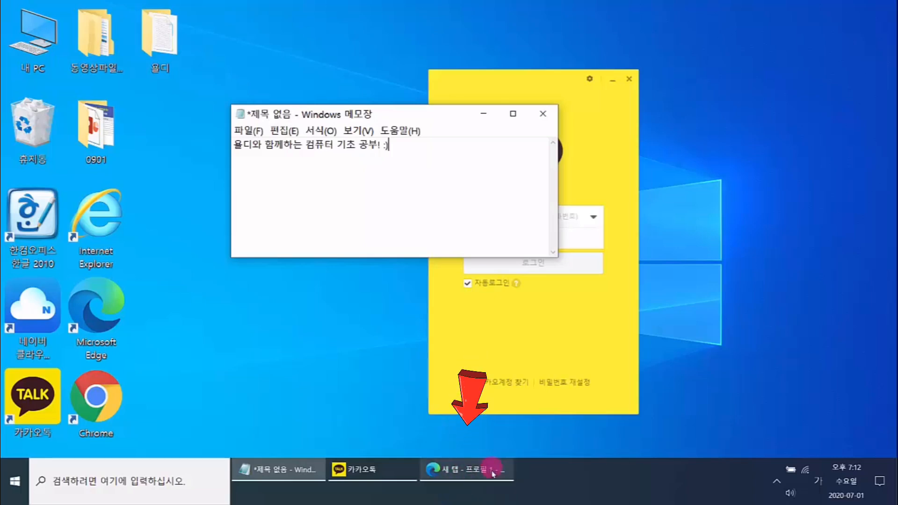
{"action": "mouse_move", "coordinate": [492, 473]}
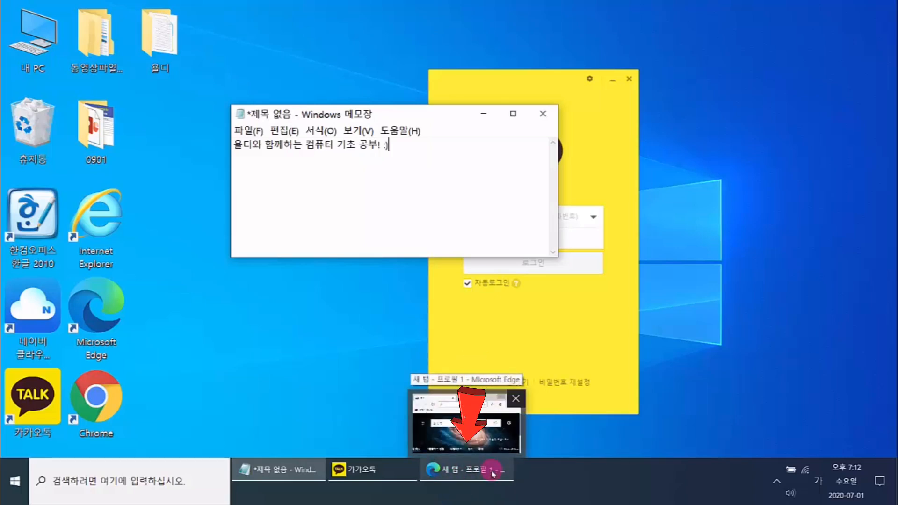
{"action": "left_click", "coordinate": [492, 474]}
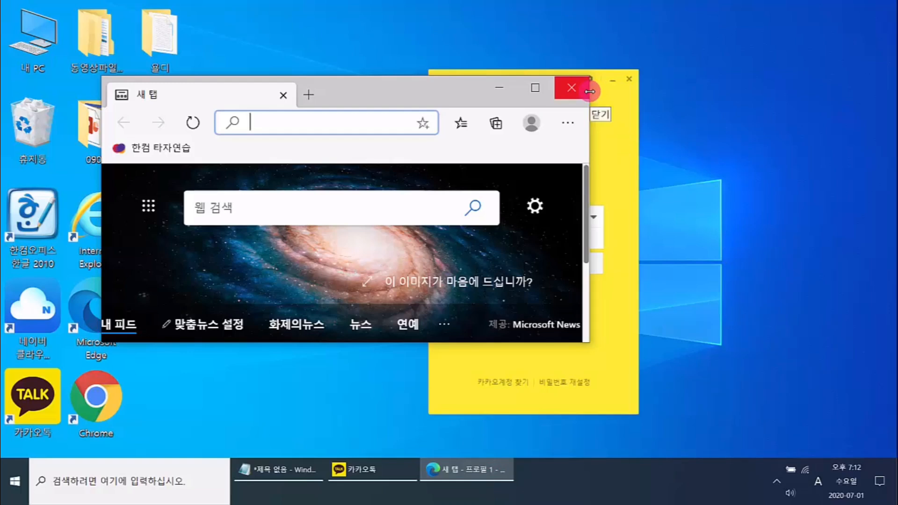
{"action": "left_click", "coordinate": [500, 87]}
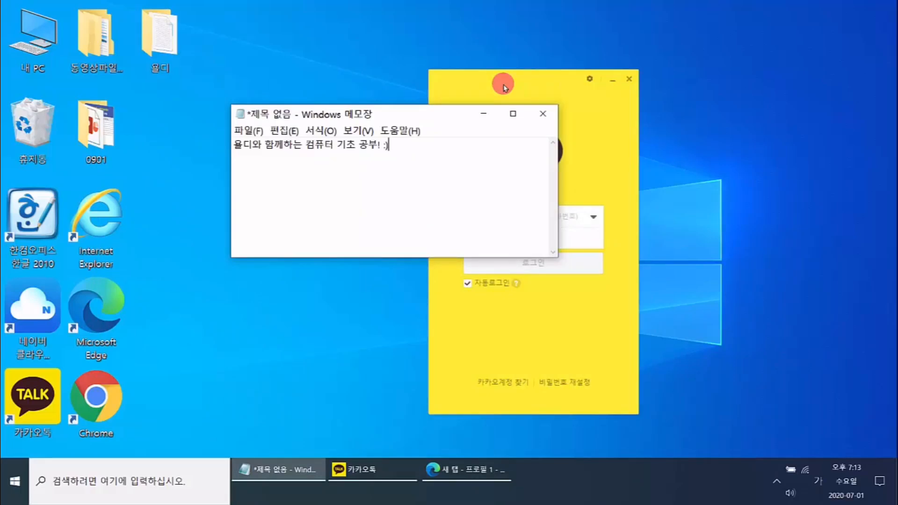
{"action": "left_click", "coordinate": [460, 472]}
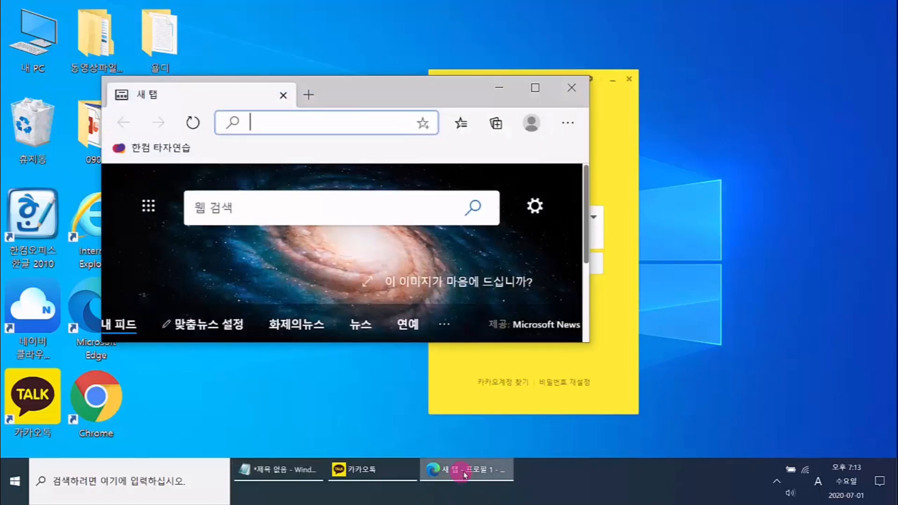